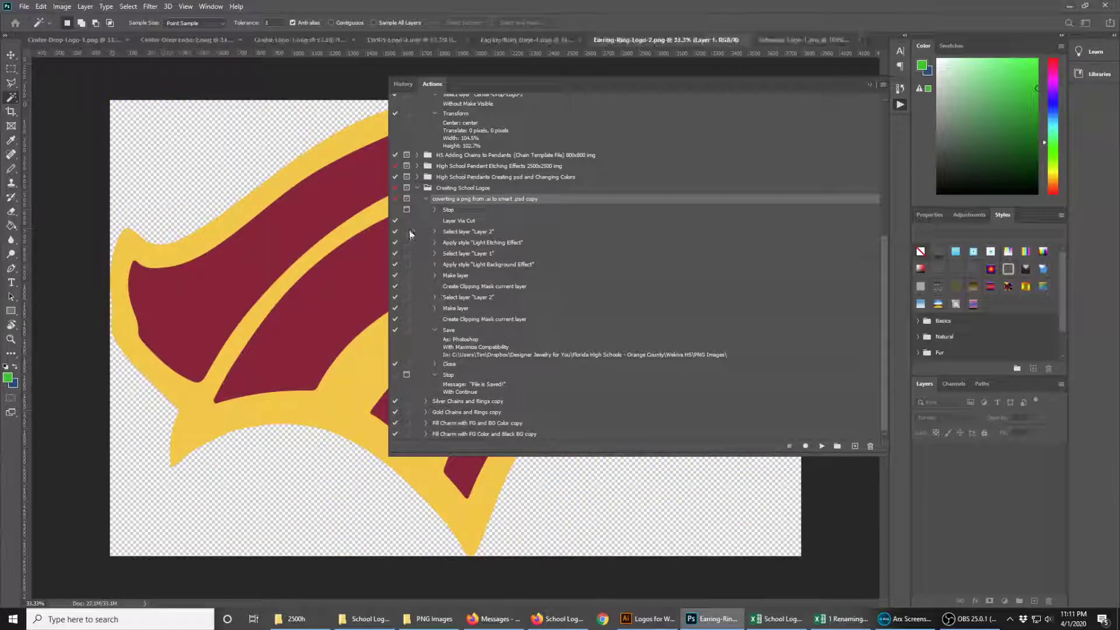
- Enable both Stop steps in the "coverting a png from .ai to smart .psd copy" action
click(396, 208)
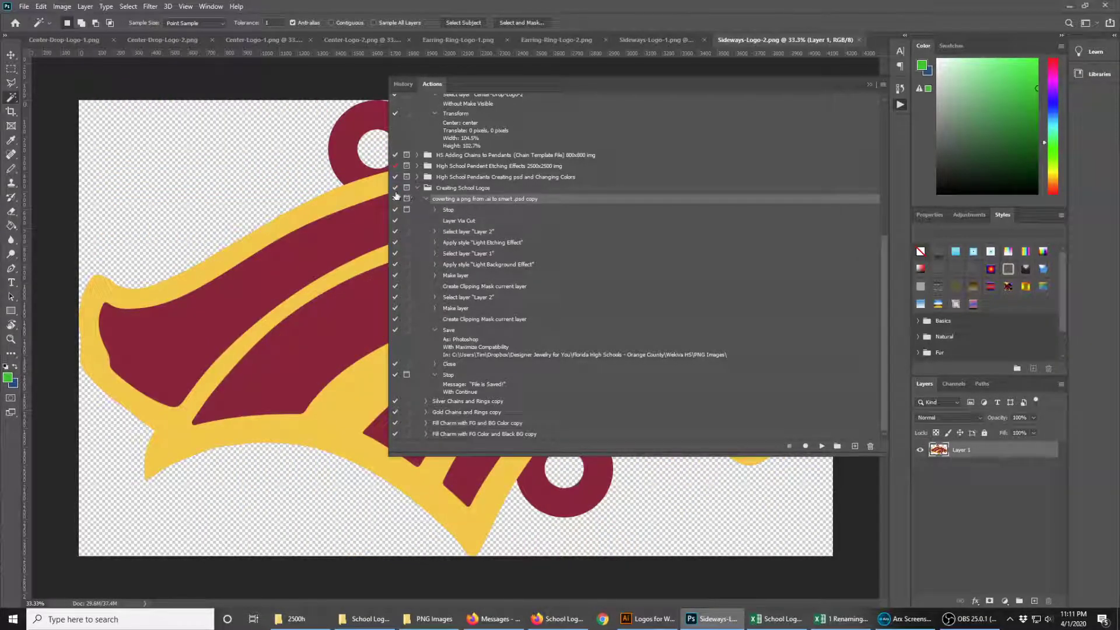
drag(389, 195, 671, 194)
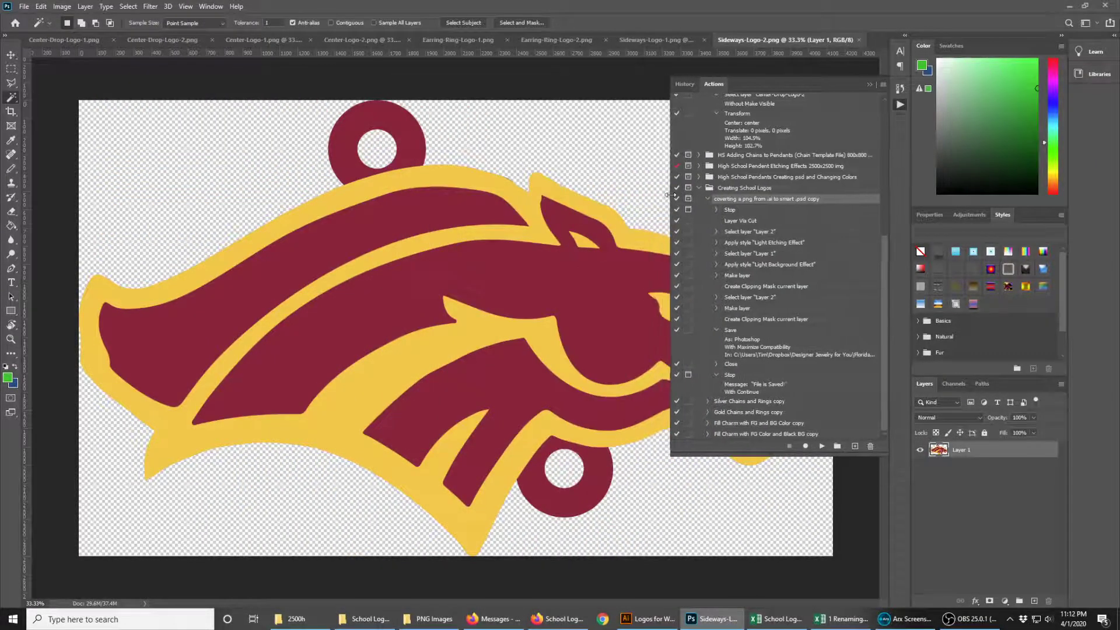
click(708, 199)
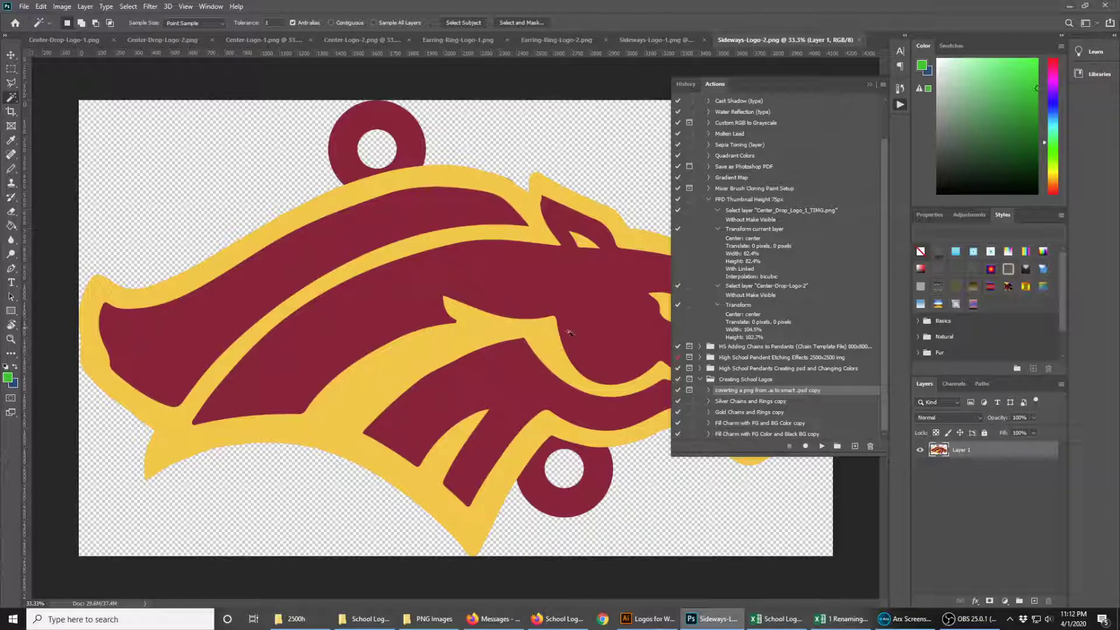
- Re-record the action's Save step as a Photoshop file in the Wekiva HS > PNG Images folder, with layers kept
click(709, 390)
drag(884, 300, 885, 374)
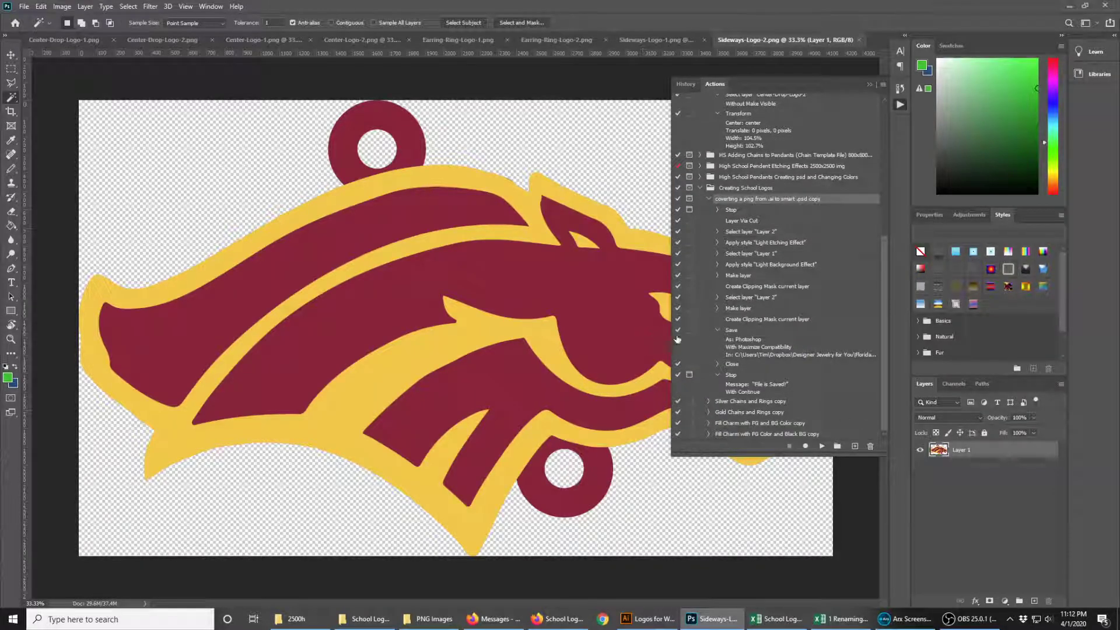
drag(671, 343, 467, 344)
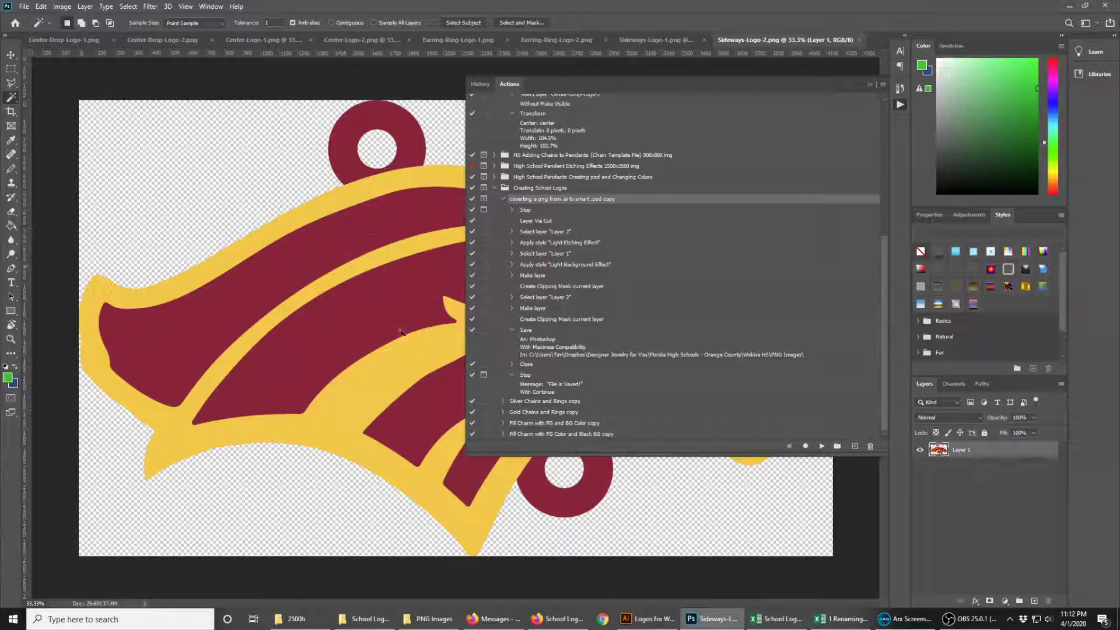
double_click(527, 331)
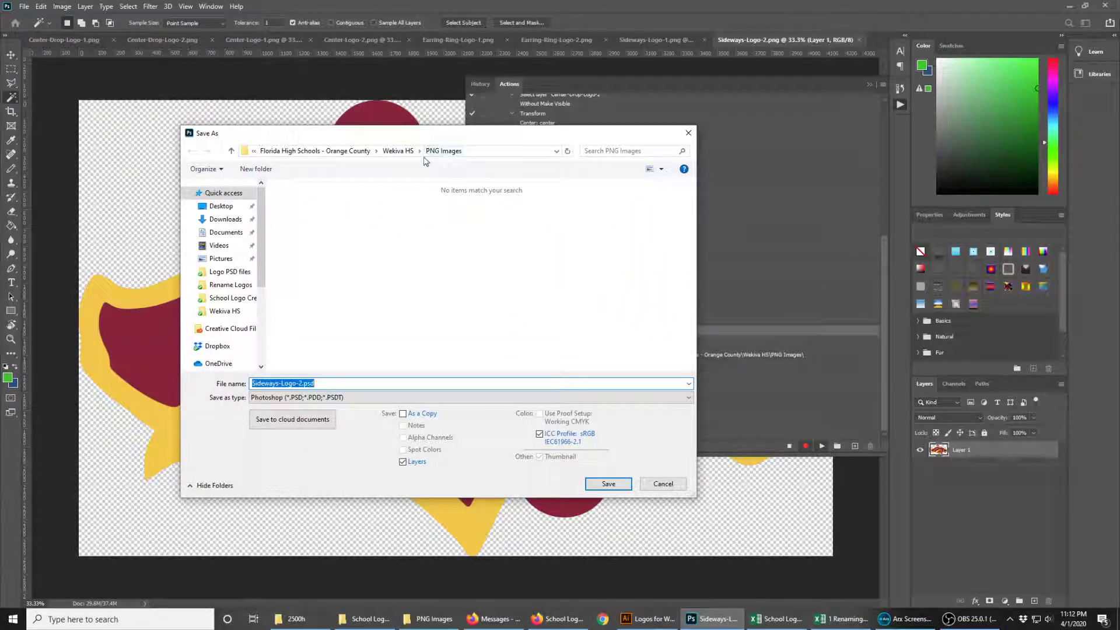
click(333, 385)
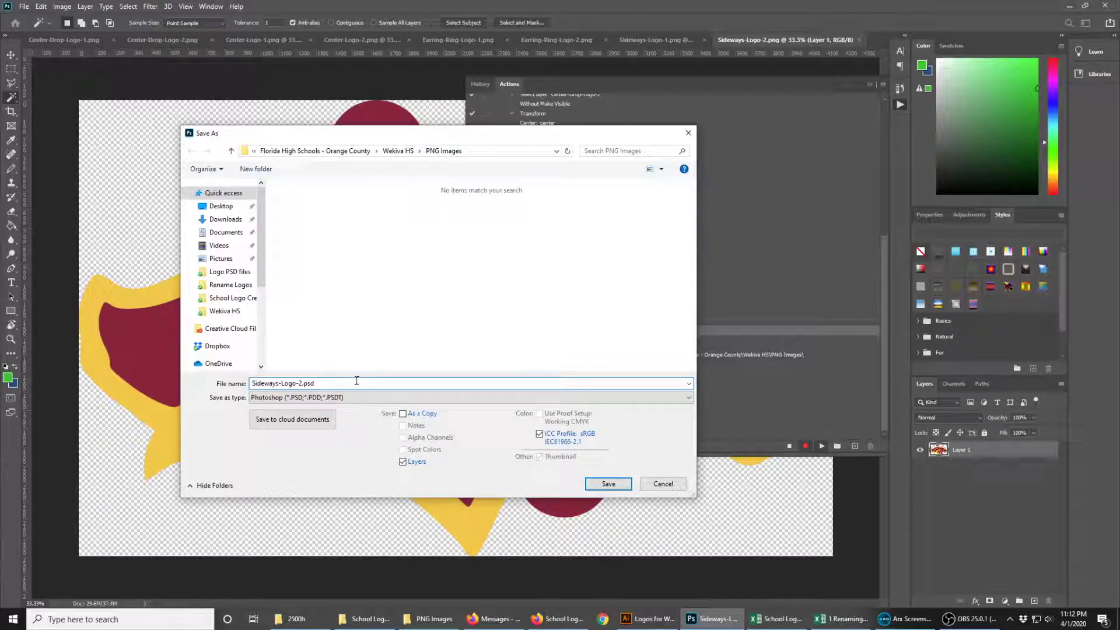
click(610, 485)
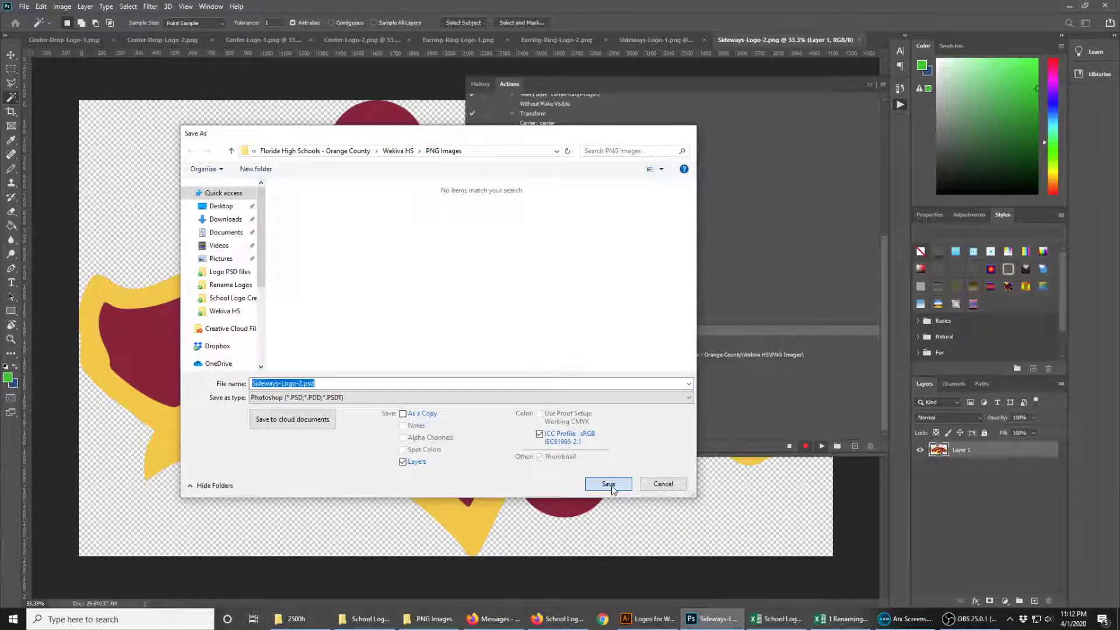
click(819, 245)
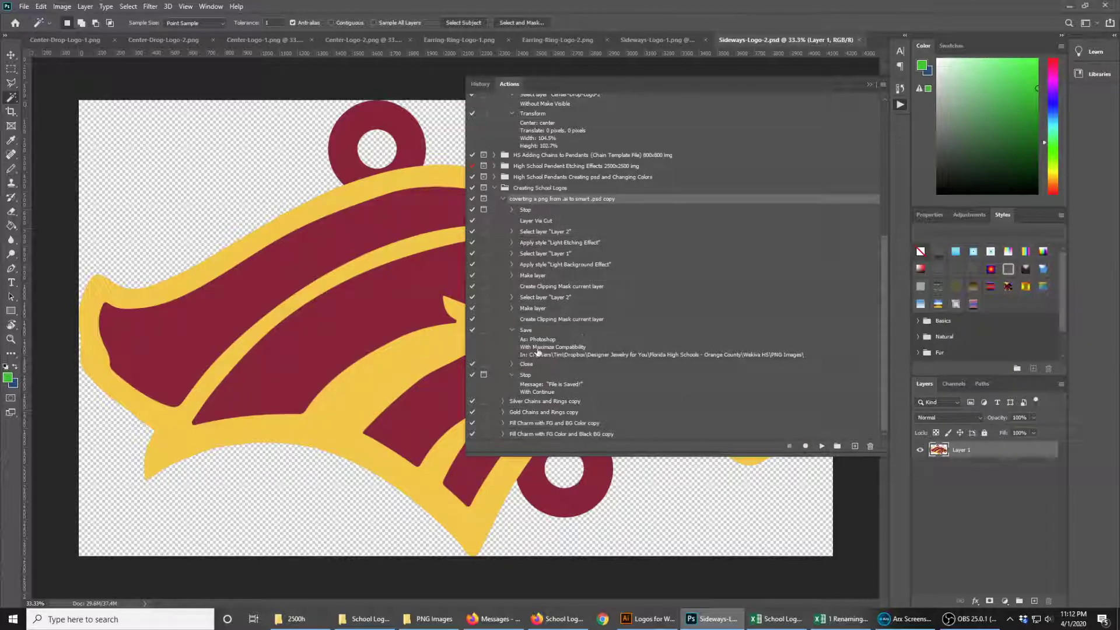
- Run the PNG-to-smart-PSD action on Sideways-Logo-2, selecting the yellow areas with the Magic Wand at its instruction stop
drag(466, 236, 683, 236)
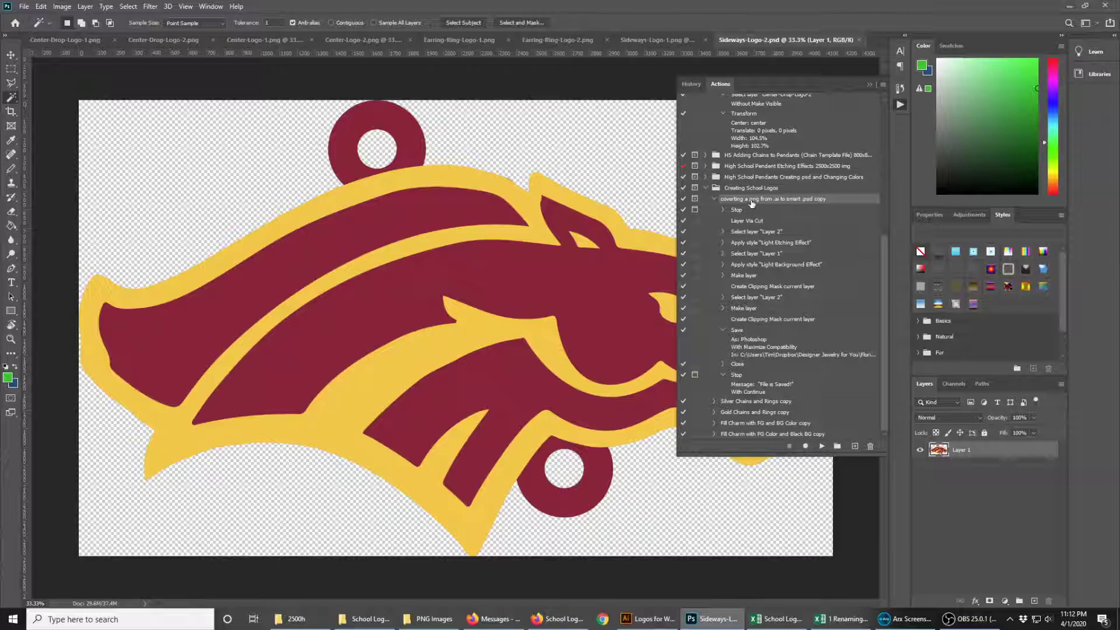
click(824, 446)
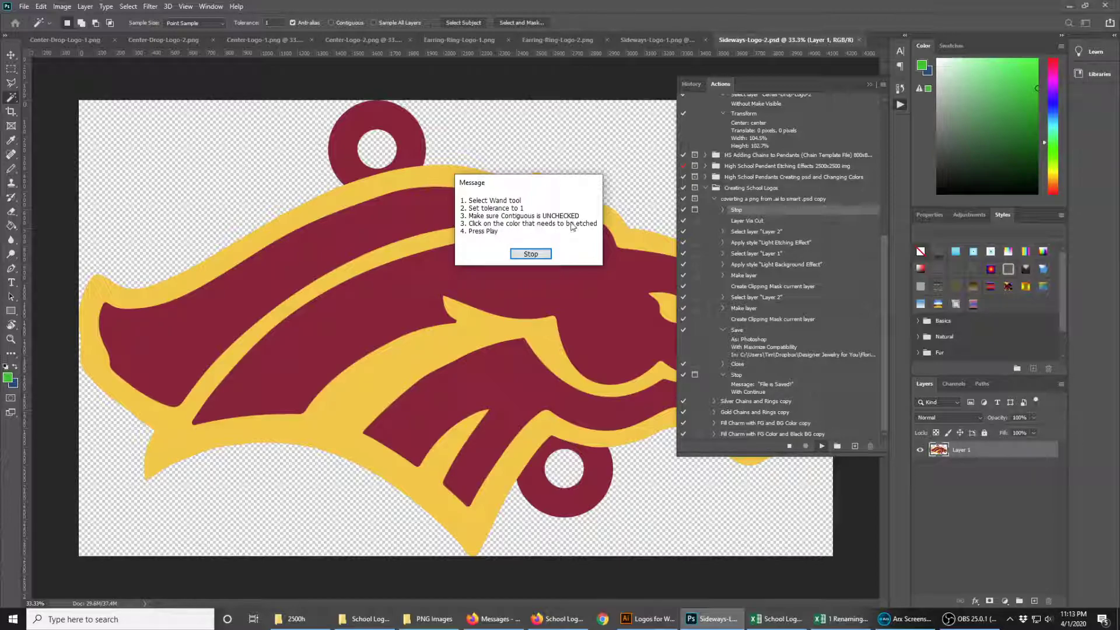
click(530, 254)
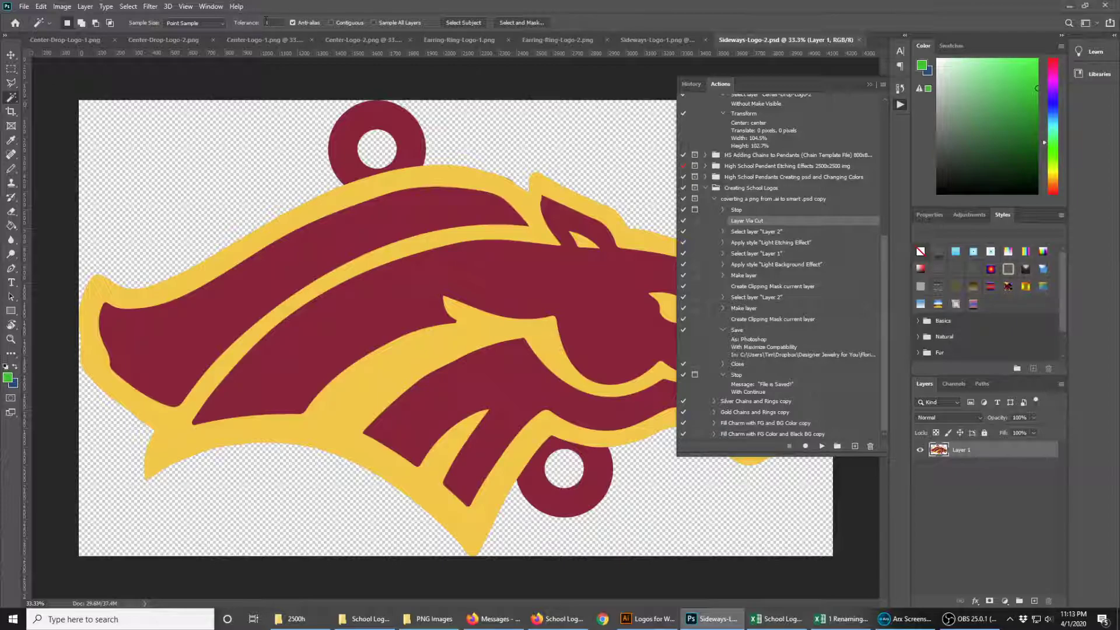
click(538, 234)
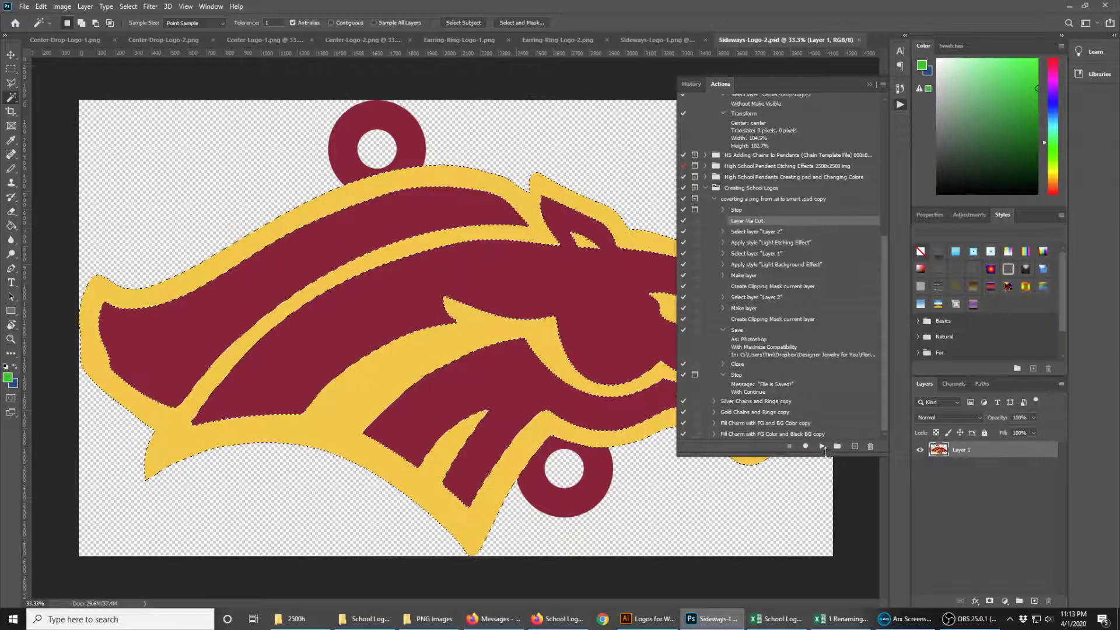
click(822, 447)
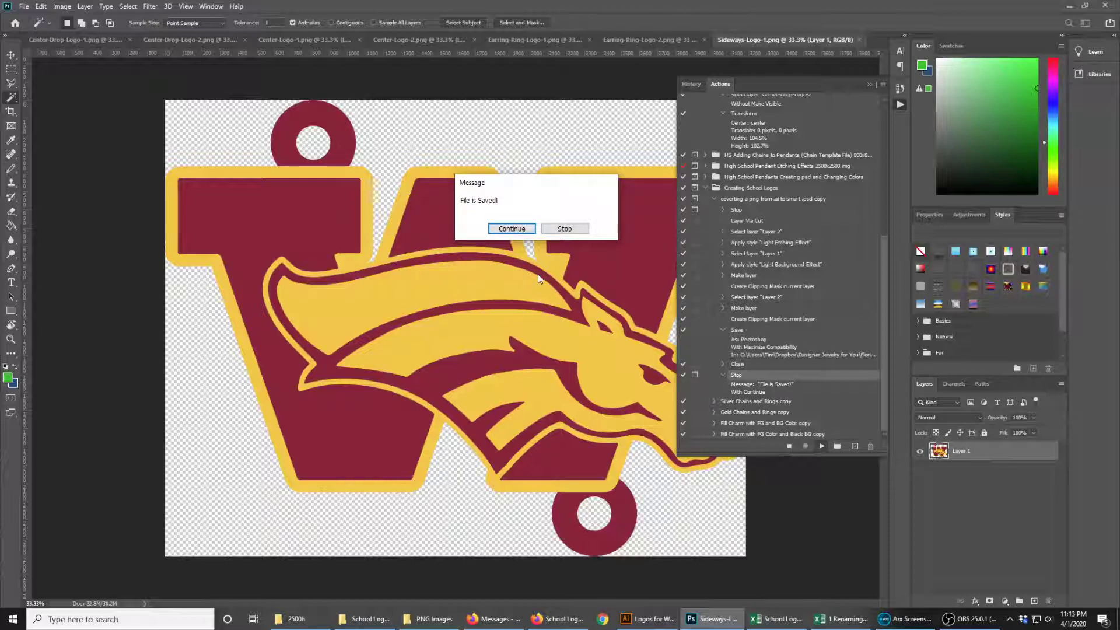
click(524, 228)
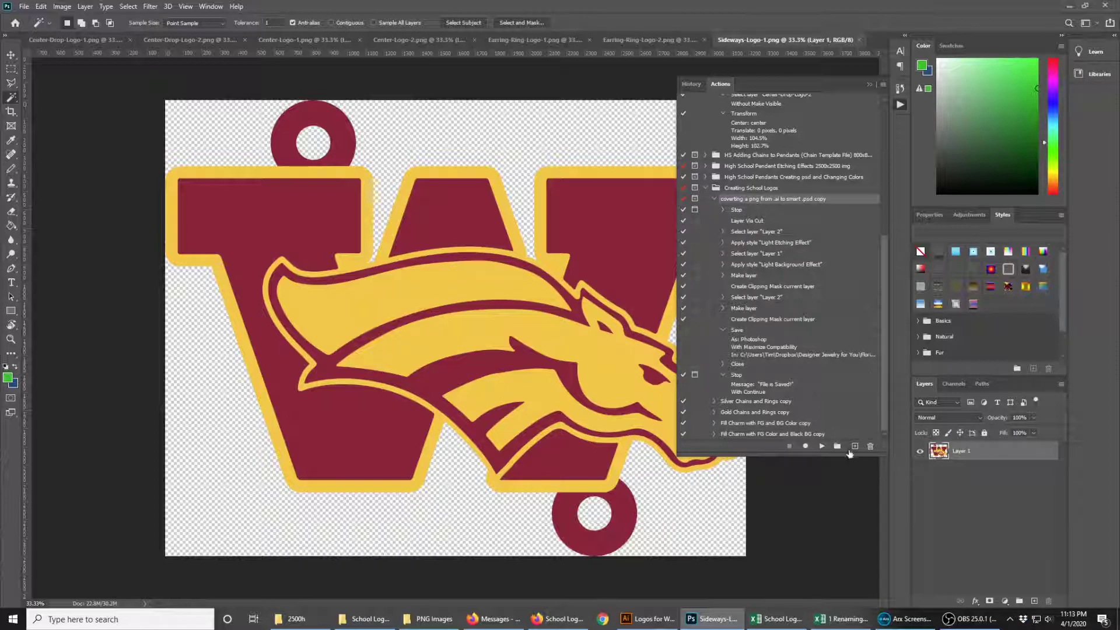
- Run the action on Sideways-Logo-1 with its Close step disabled, selecting the yellow areas for etching at the instruction stop
click(822, 447)
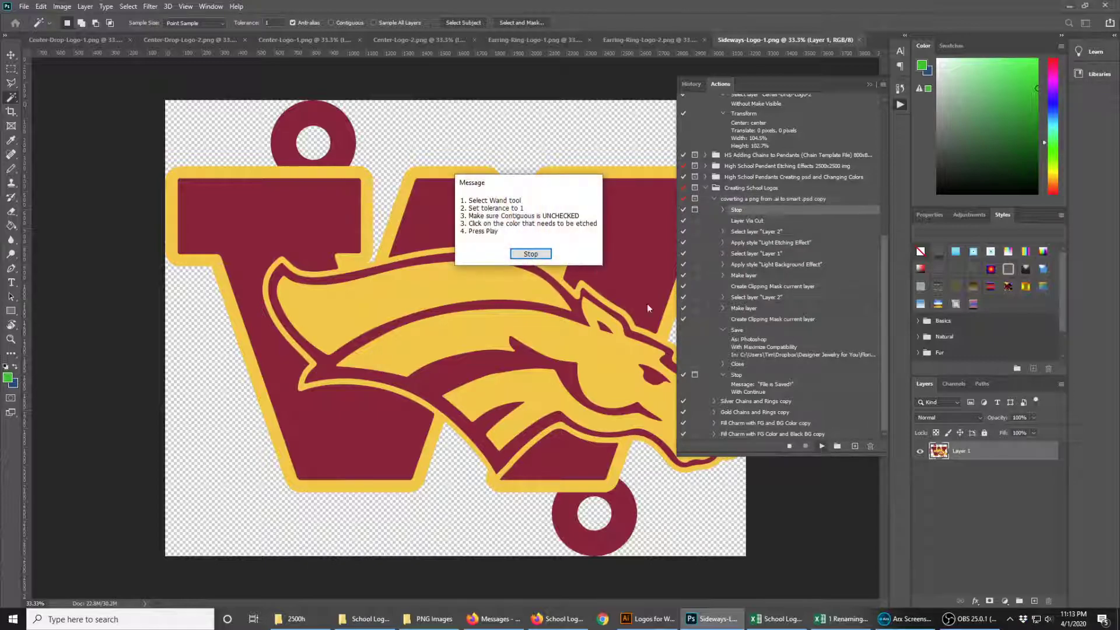
click(530, 255)
click(495, 286)
click(822, 446)
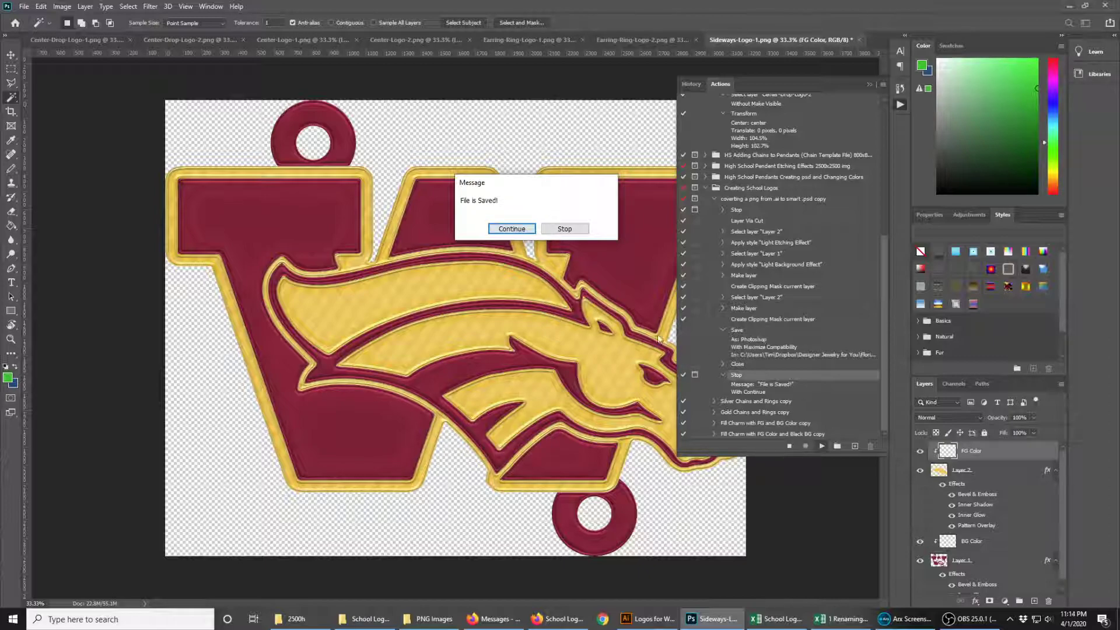
click(513, 229)
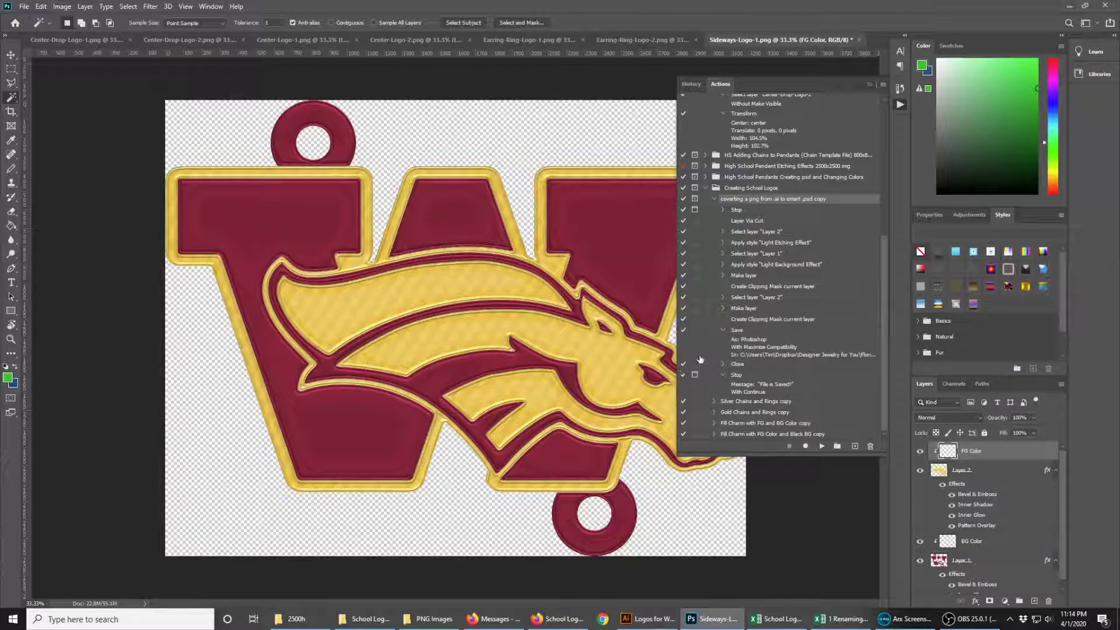
- Play the action from its Save step to save Sideways-Logo-1 as a PSD and close it
click(765, 332)
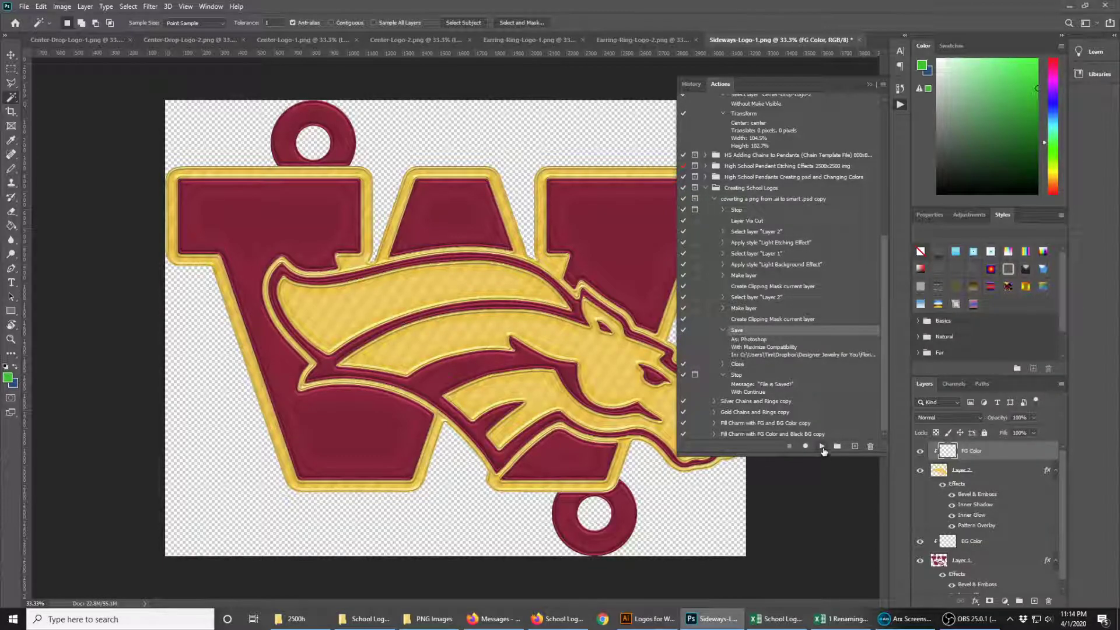
click(822, 447)
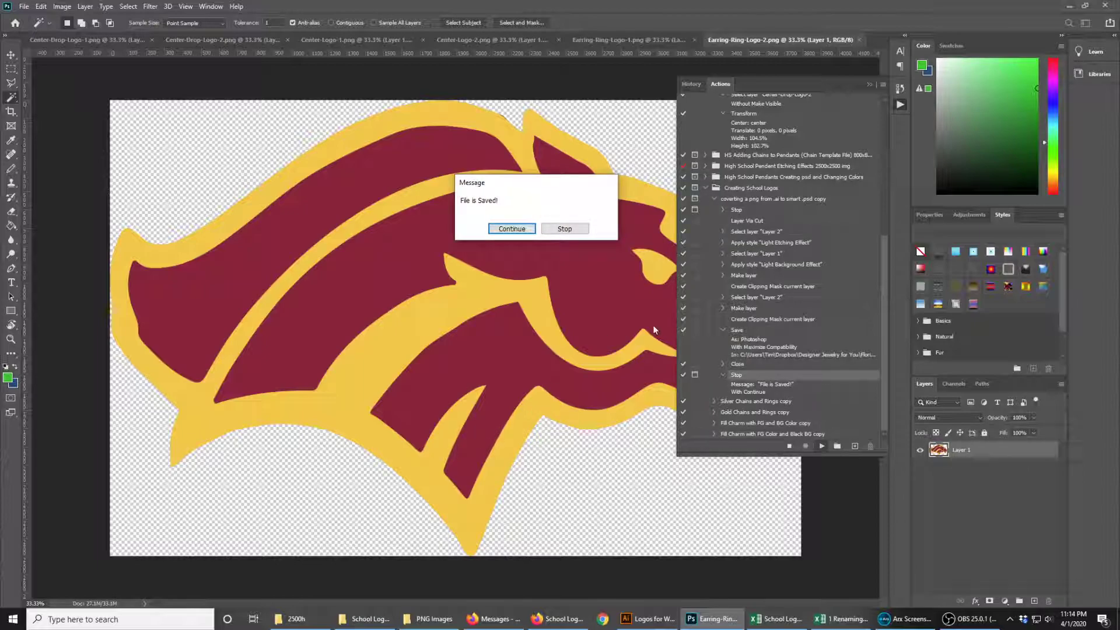
click(511, 229)
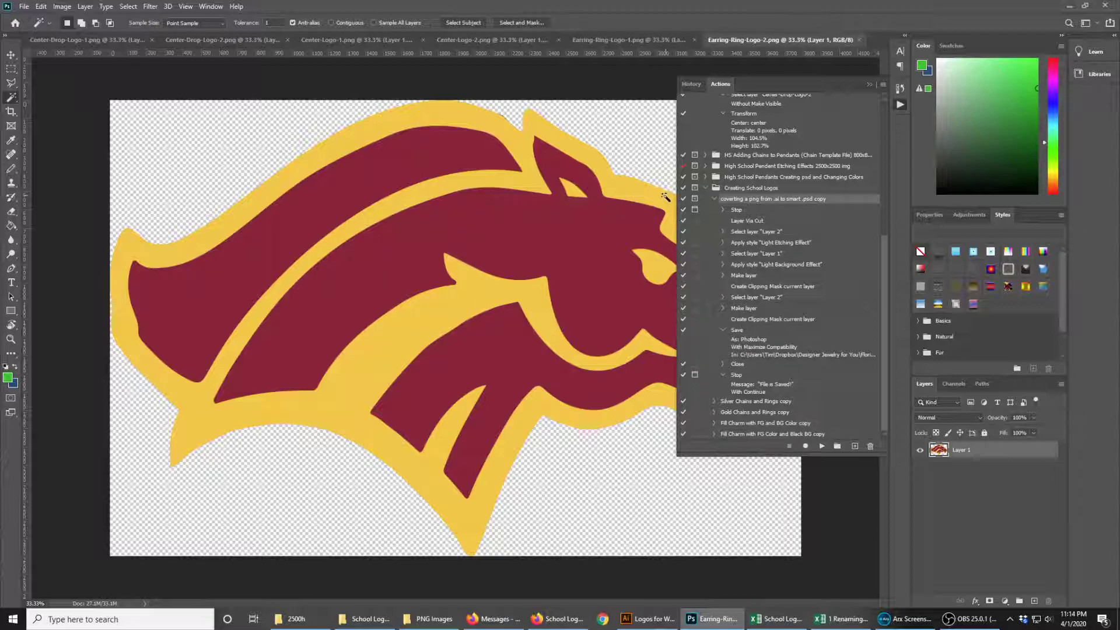
- Dismiss the action's instruction message, disable both of its Stop steps, and select the whole action for uninterrupted playback
click(806, 446)
click(789, 447)
click(822, 446)
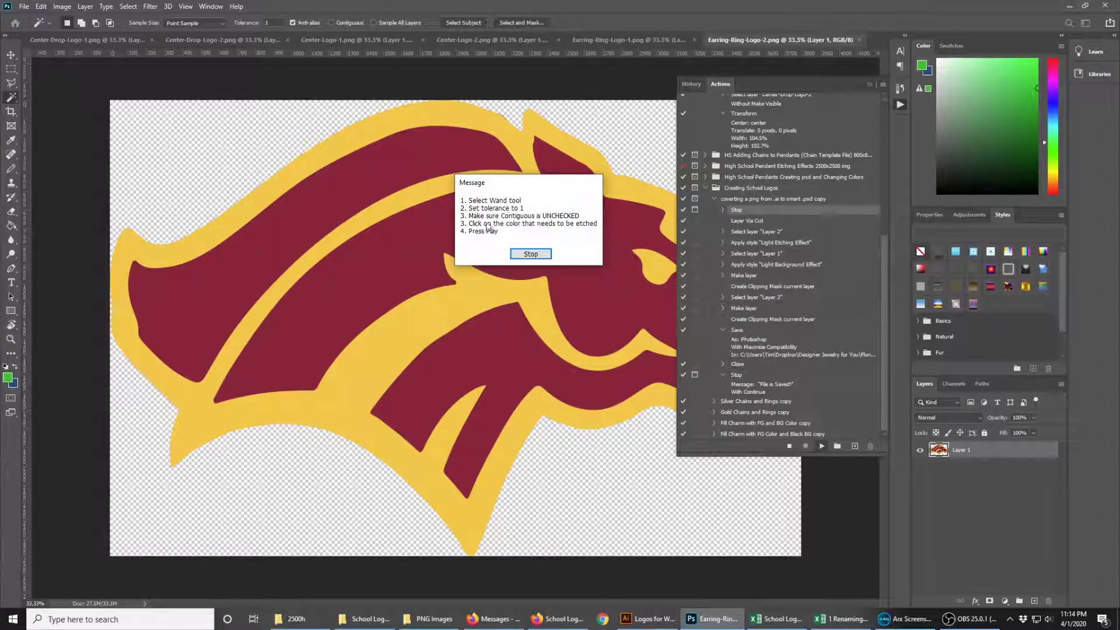
click(531, 254)
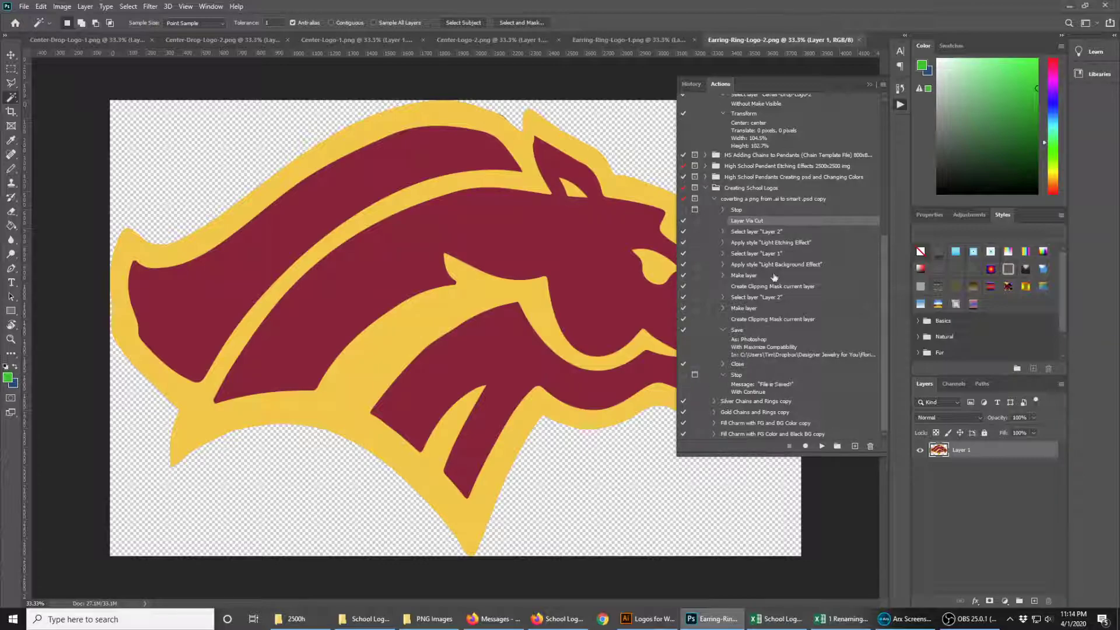
click(759, 199)
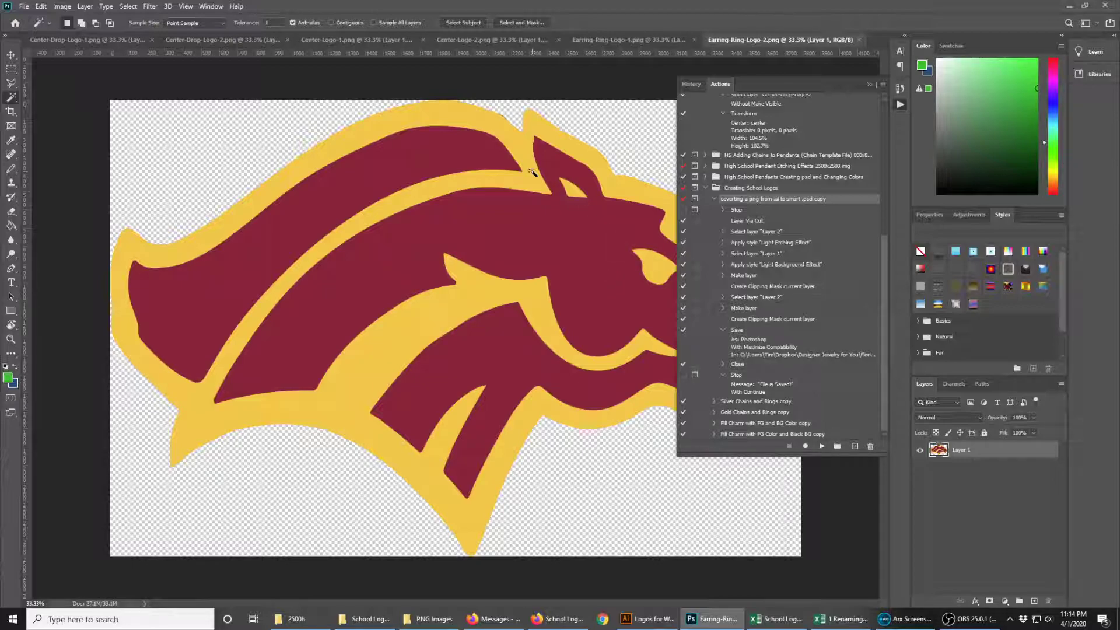
- Select the yellow areas and run the action on Earring-Ring-Logo-2, and repeat the same for Earring-Ring-Logo-1
click(532, 171)
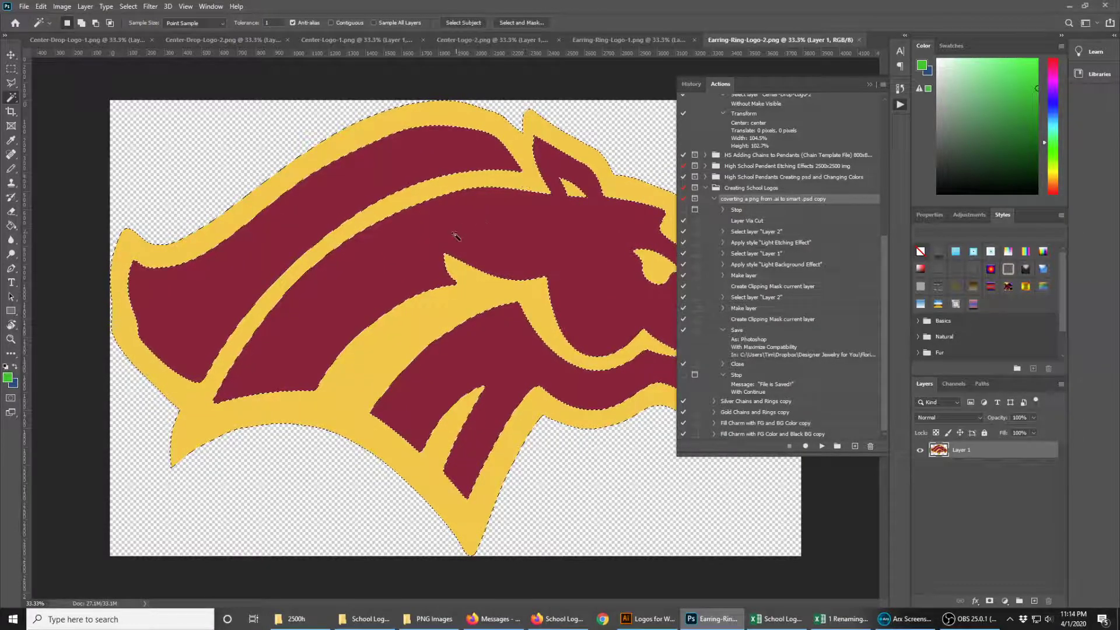
click(821, 446)
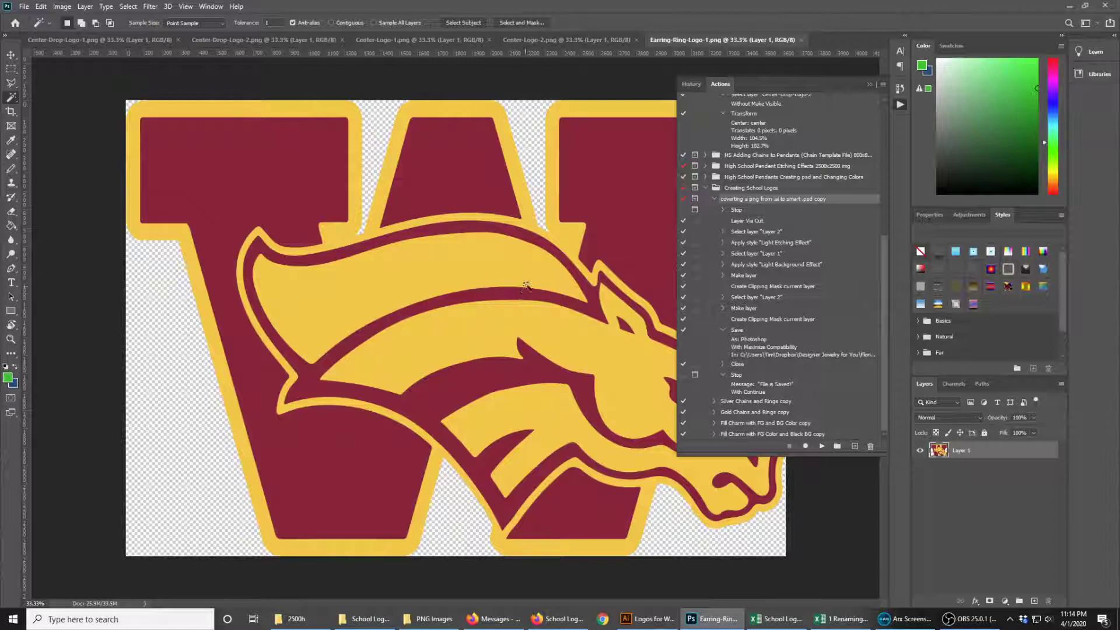
click(461, 260)
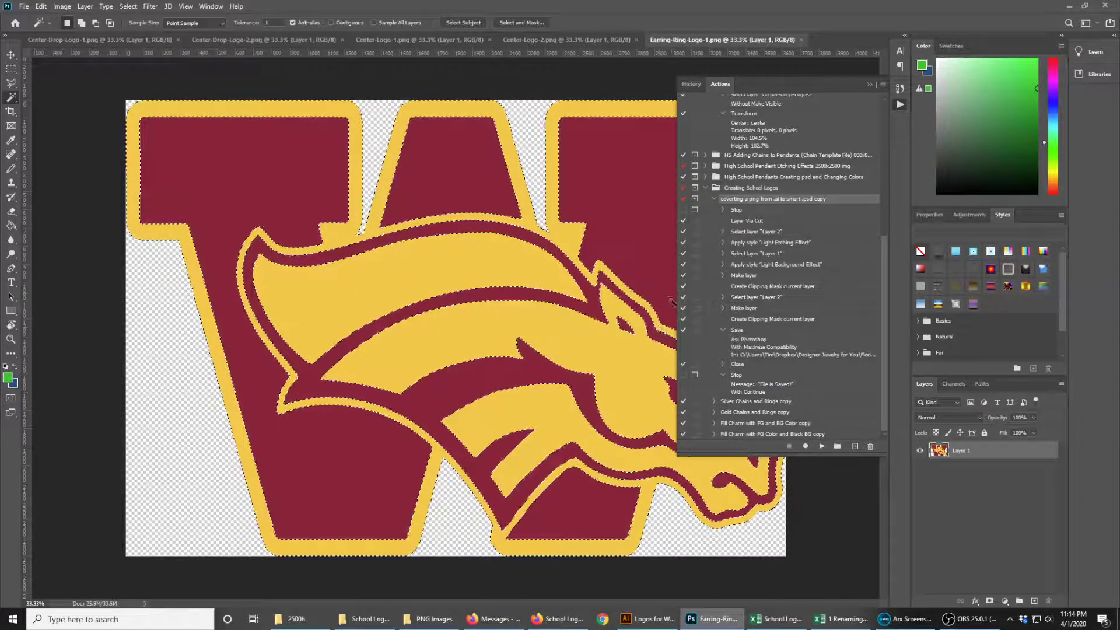
click(823, 447)
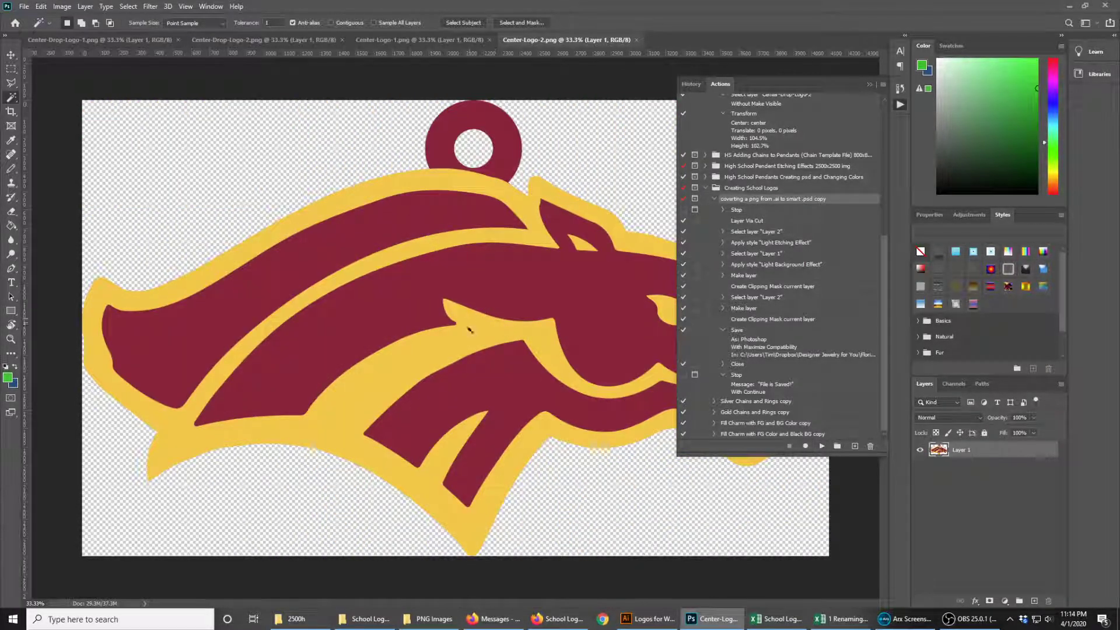
- Run the action with the yellow areas selected on each remaining Center-Logo and Center-Drop-Logo file
click(822, 446)
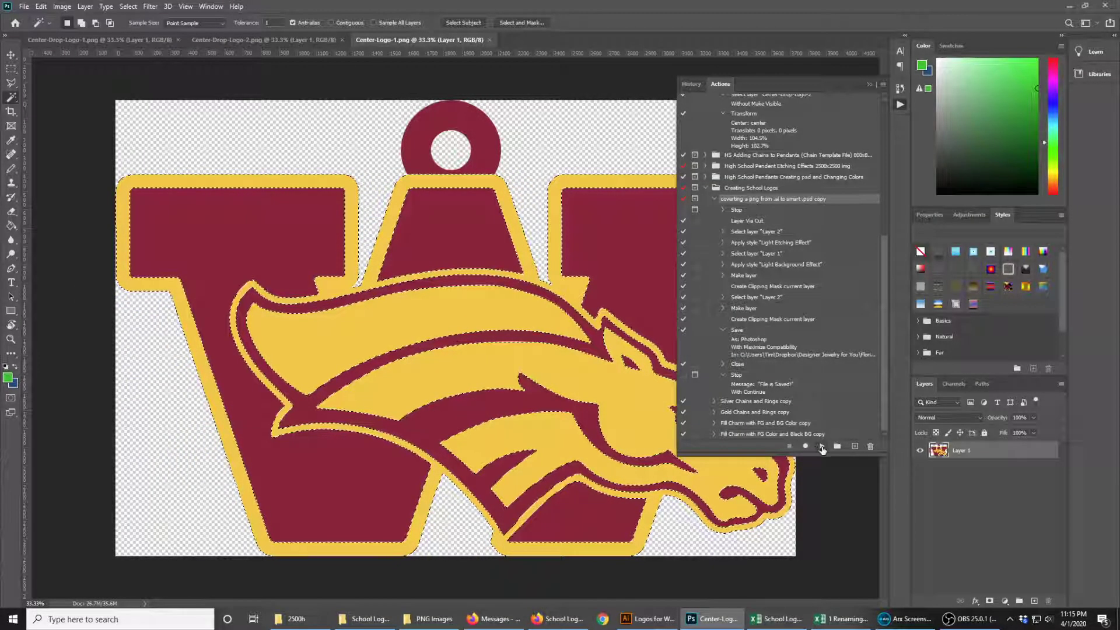
click(822, 447)
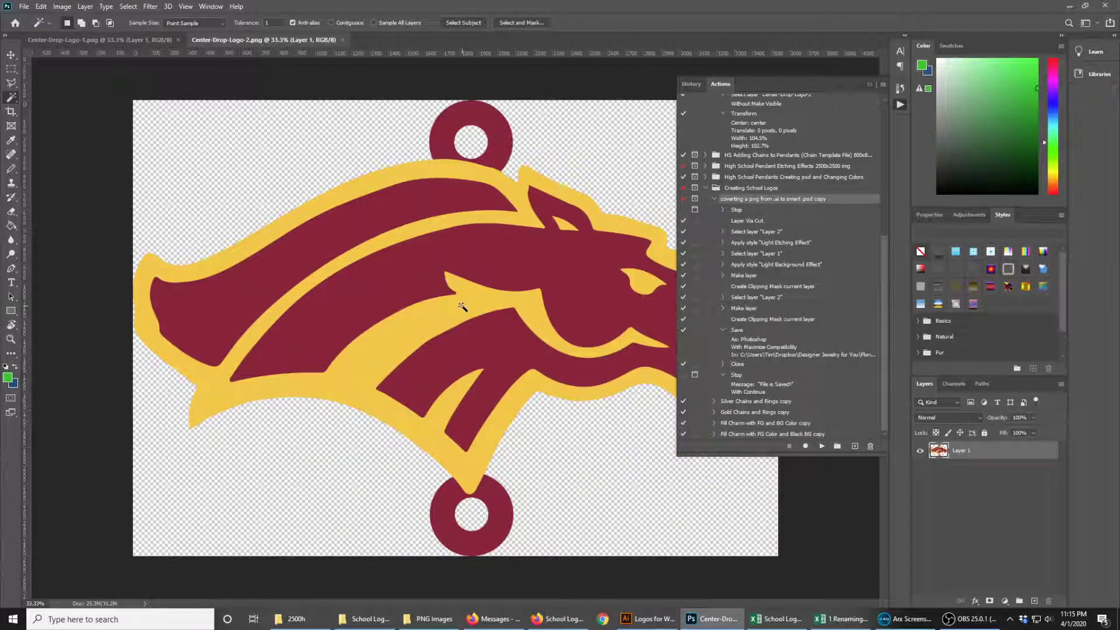
click(822, 447)
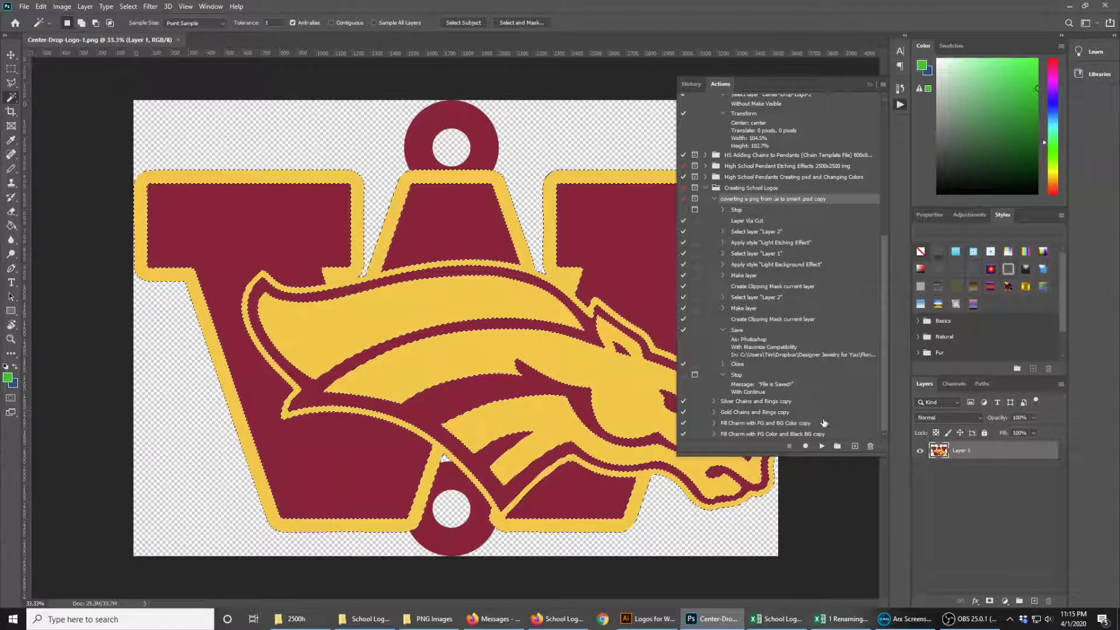
click(822, 447)
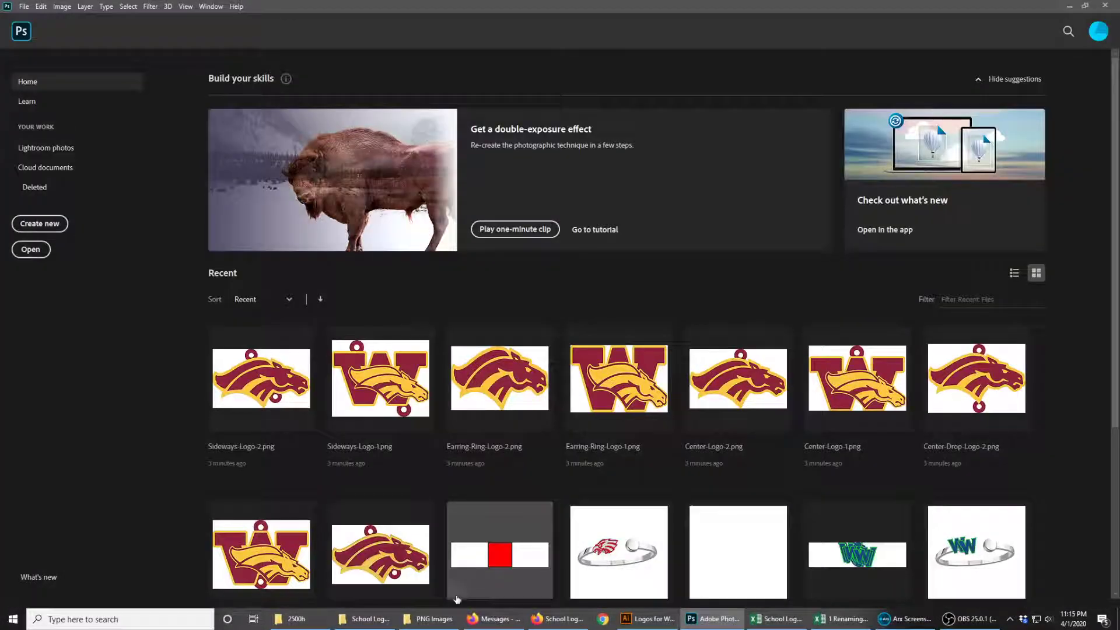
- Switch to the PNG Images folder in File Explorer and cut all eight PSD logo files
click(419, 620)
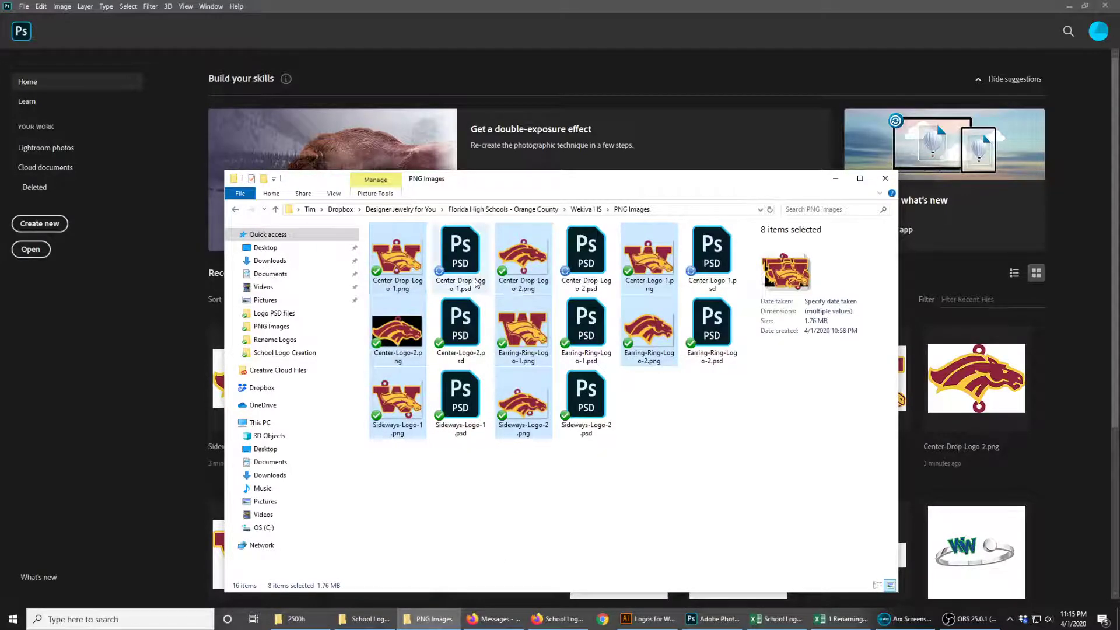
drag(511, 187, 501, 119)
click(451, 184)
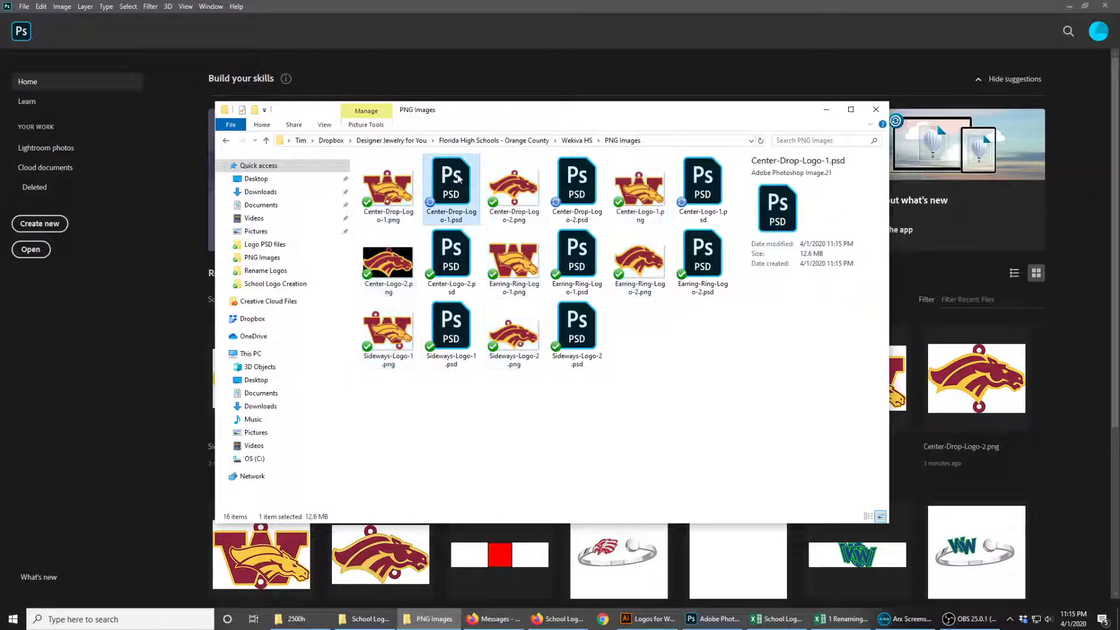
ctrl+click(450, 324)
ctrl+click(577, 185)
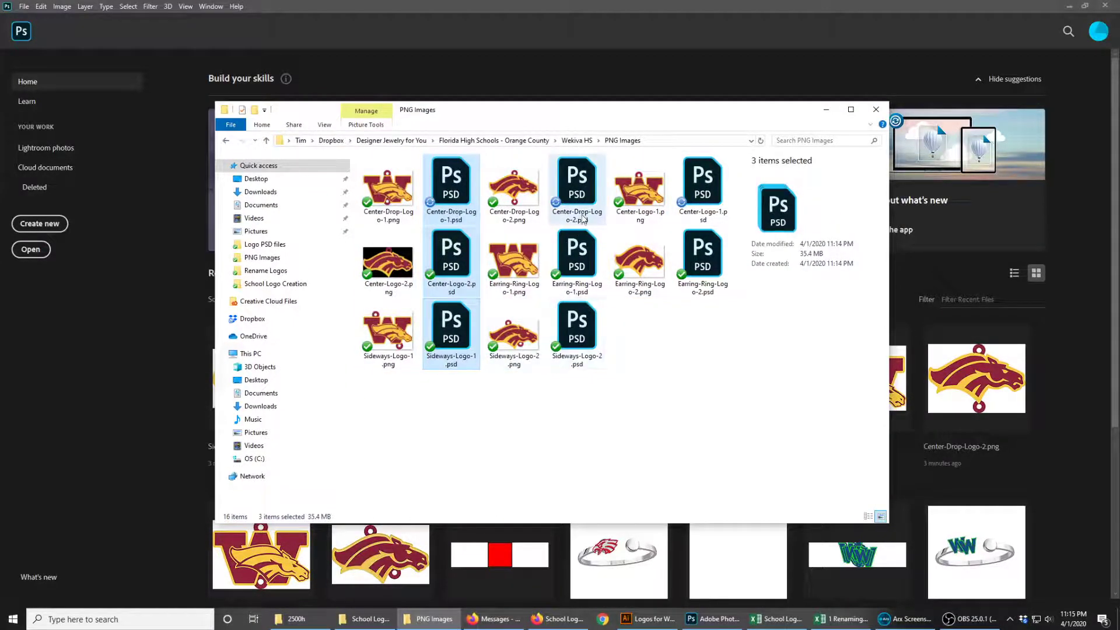
ctrl+click(577, 257)
ctrl+click(577, 326)
ctrl+click(703, 186)
ctrl+click(713, 255)
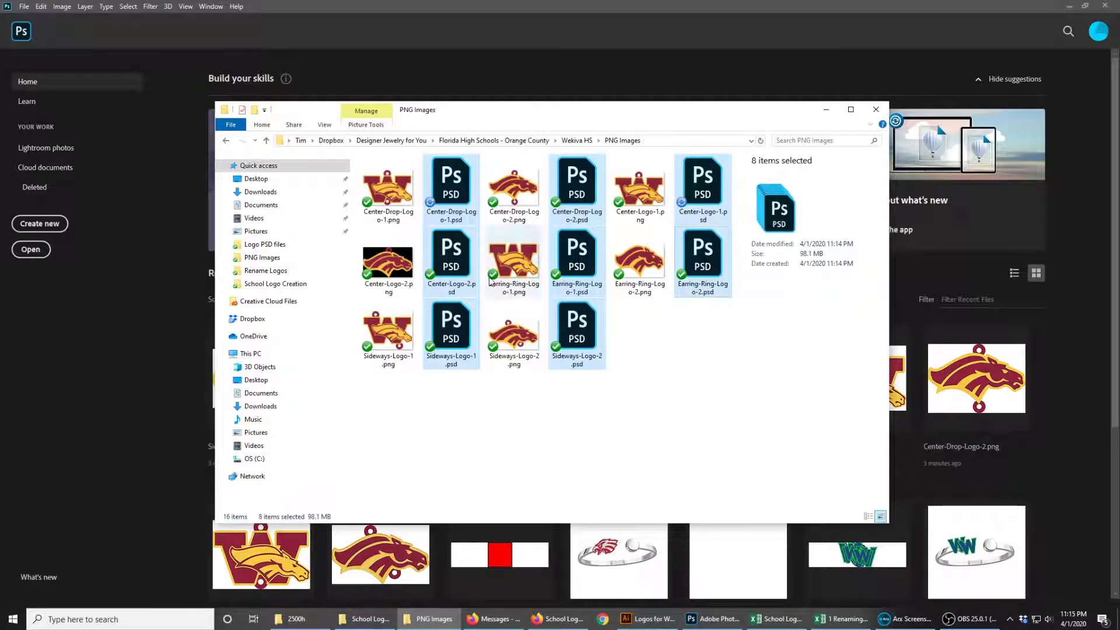
ctrl+click(451, 259)
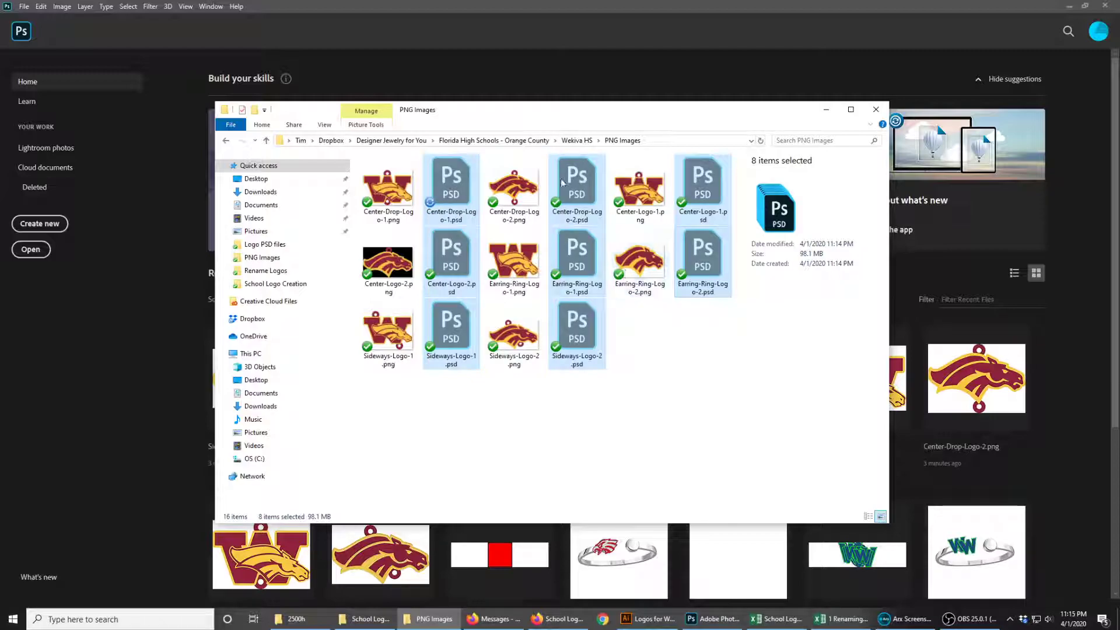
- Create a folder named "Wekiva psd files" inside Wekiva HS and paste the cut PSD files into it
click(574, 140)
right_click(473, 339)
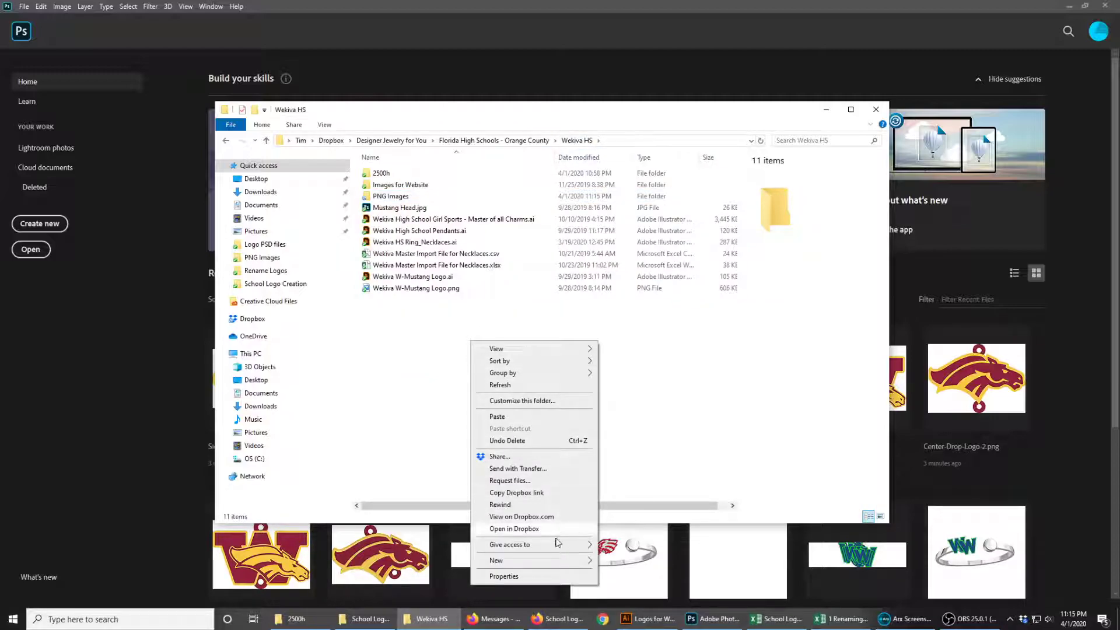
mouse_move(561, 561)
click(616, 449)
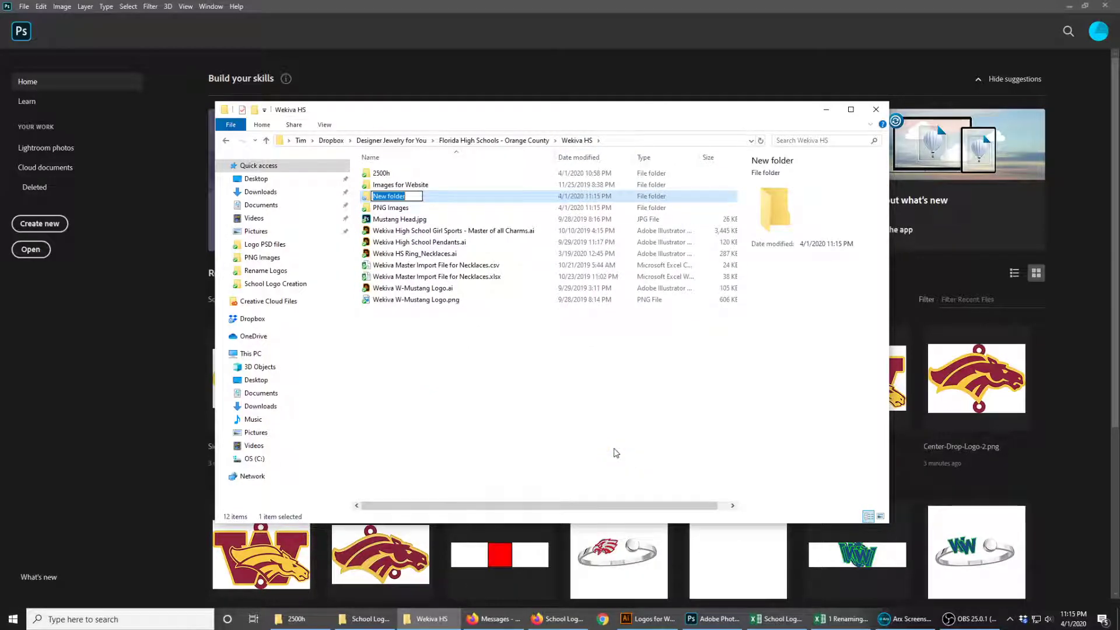
text(W)
text(ekiva psd files)
key(Return)
key(Return)
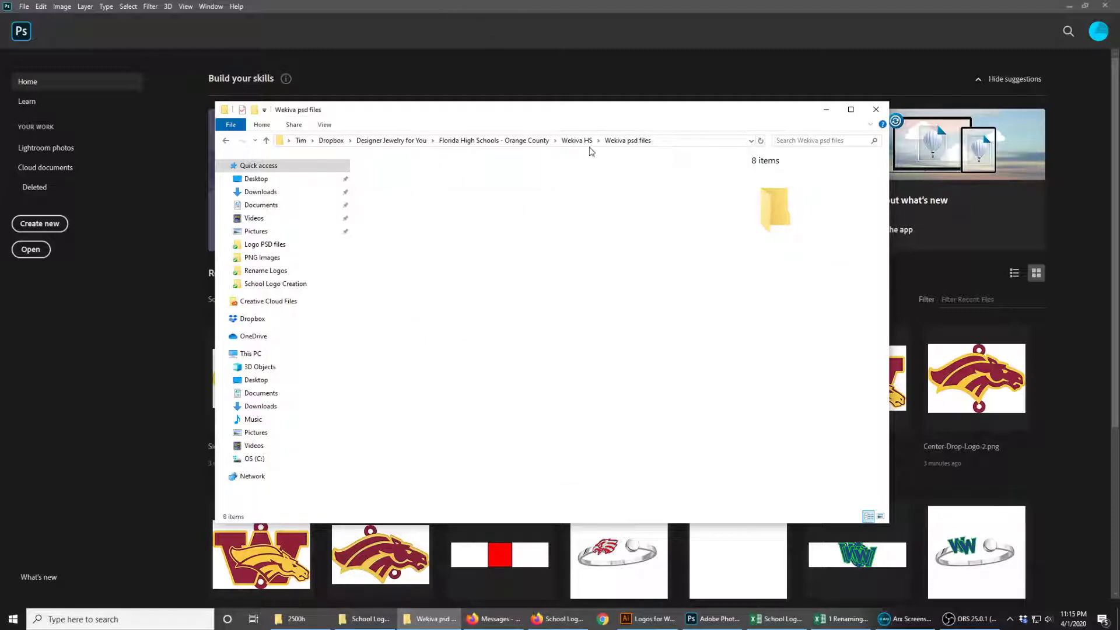
key(ctrl+v)
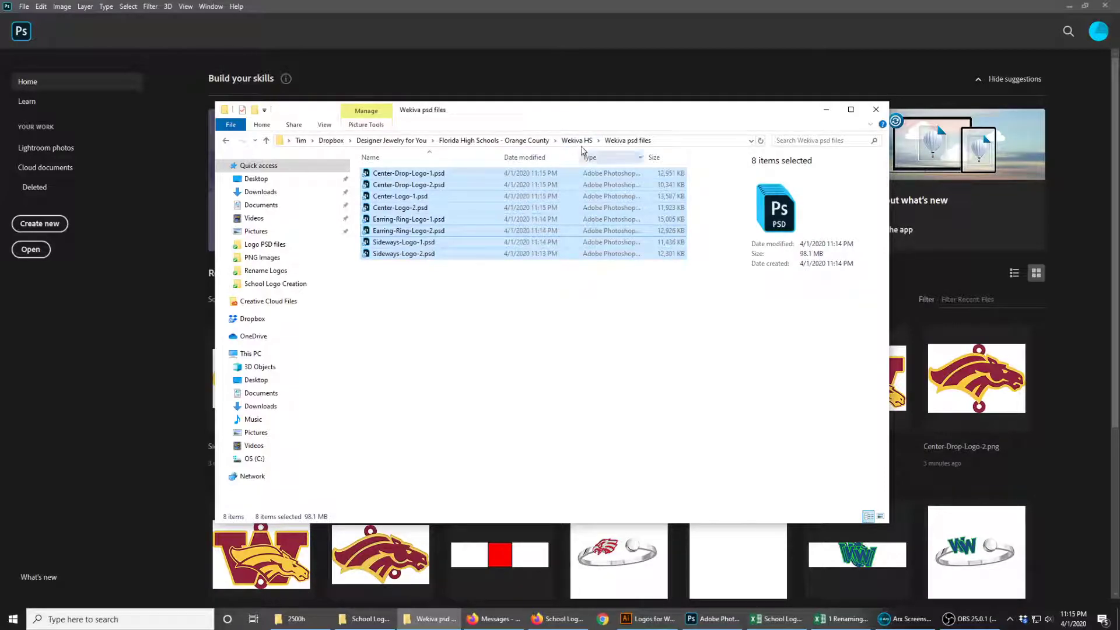
- Return to the Wekiva HS folder and rename the "Wekiva psd files" folder as "PSD"
click(578, 141)
click(398, 208)
click(397, 208)
key(ctrl+a)
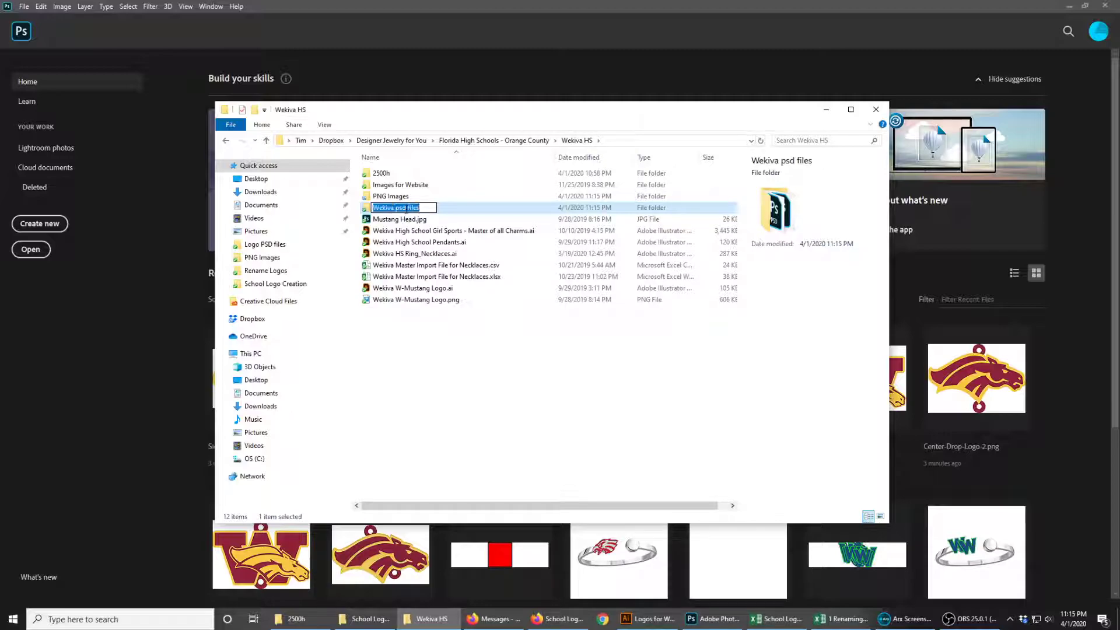
text(PSD)
key(Return)
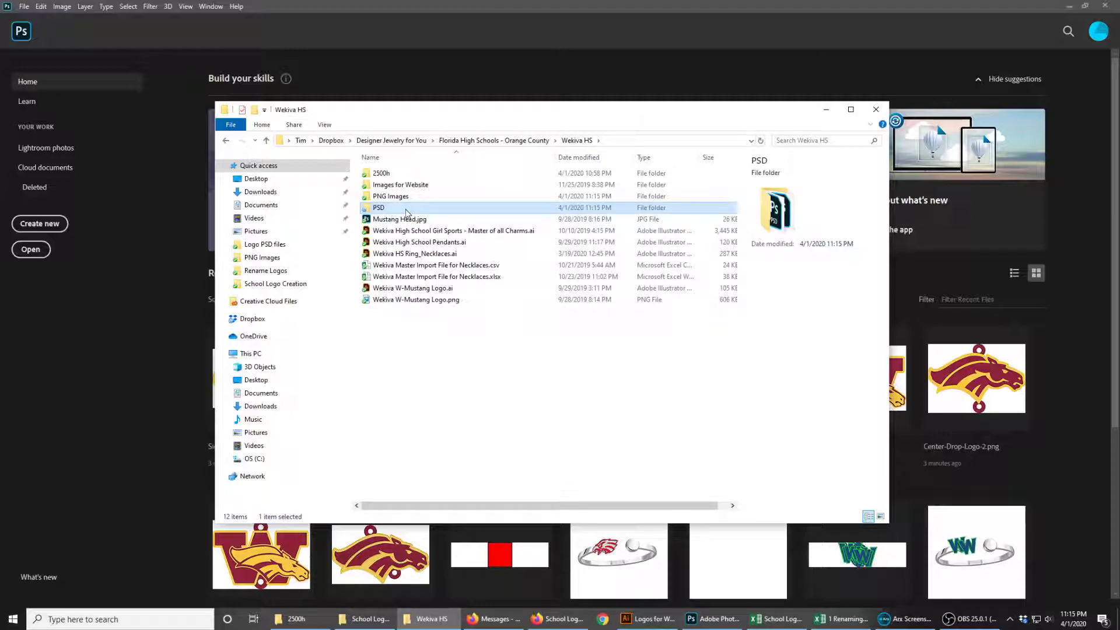
- Rename the PSD folder as "Wekiva PSD Files"
click(385, 211)
text(We)
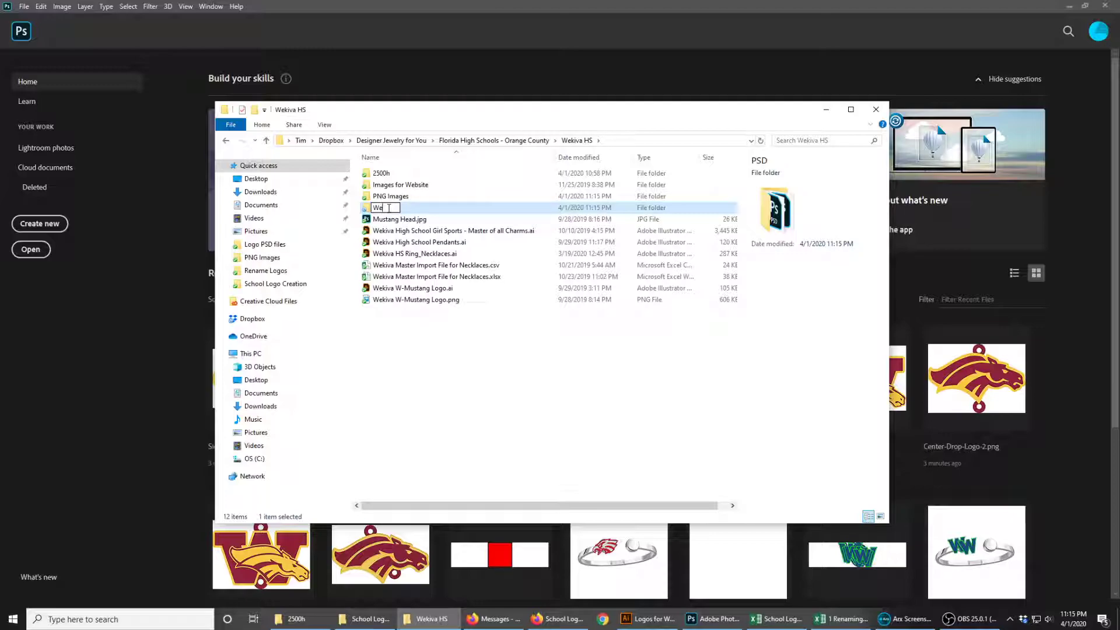
text(kiva PSD Files)
key(Return)
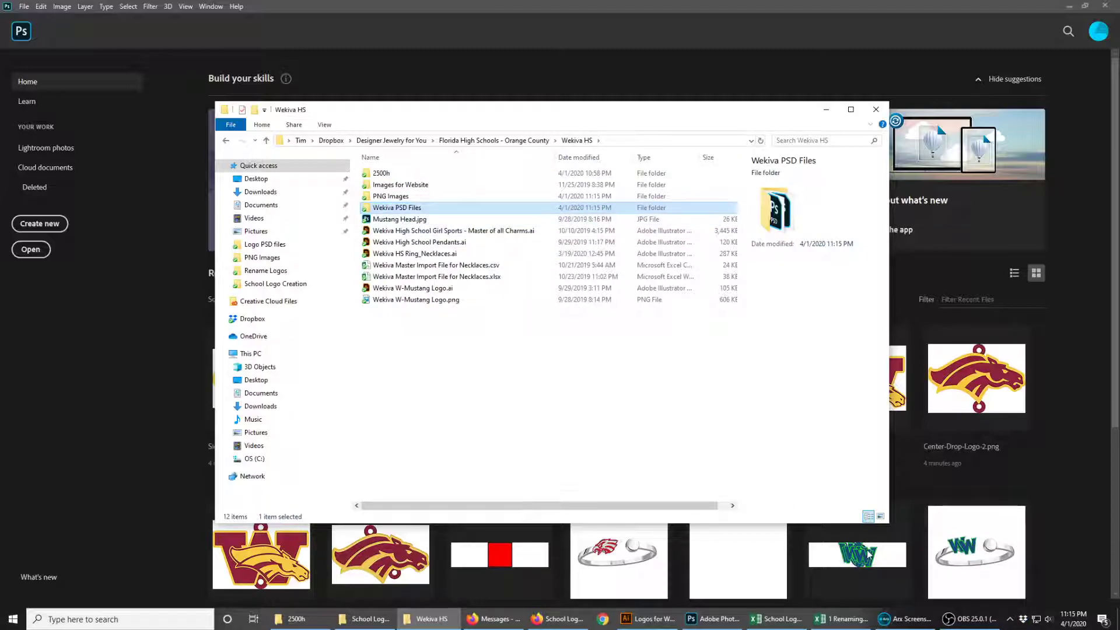
click(966, 625)
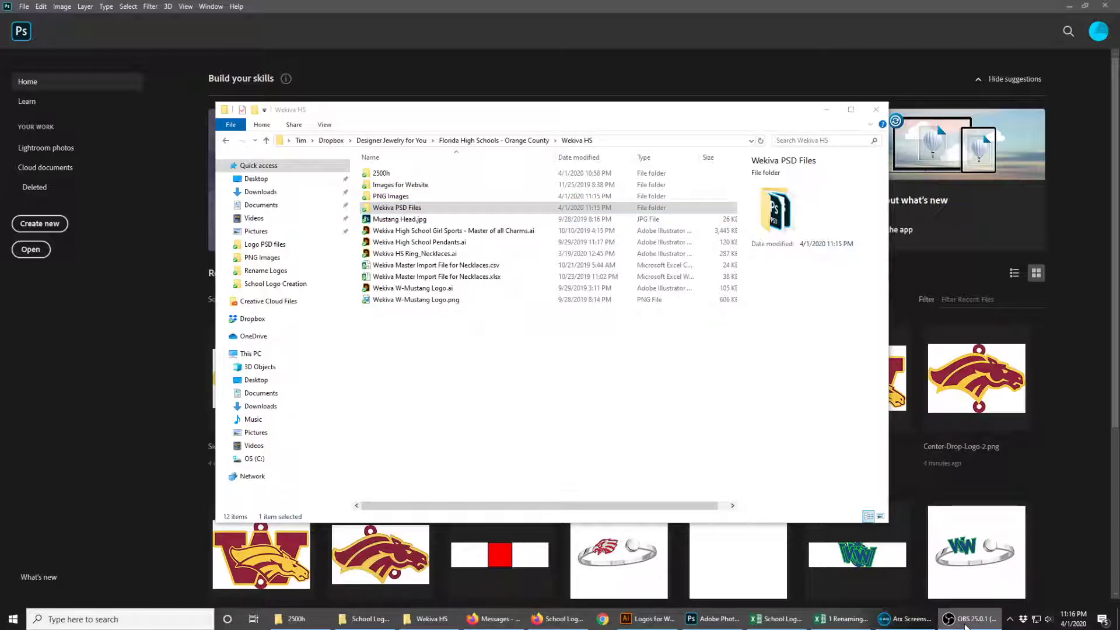